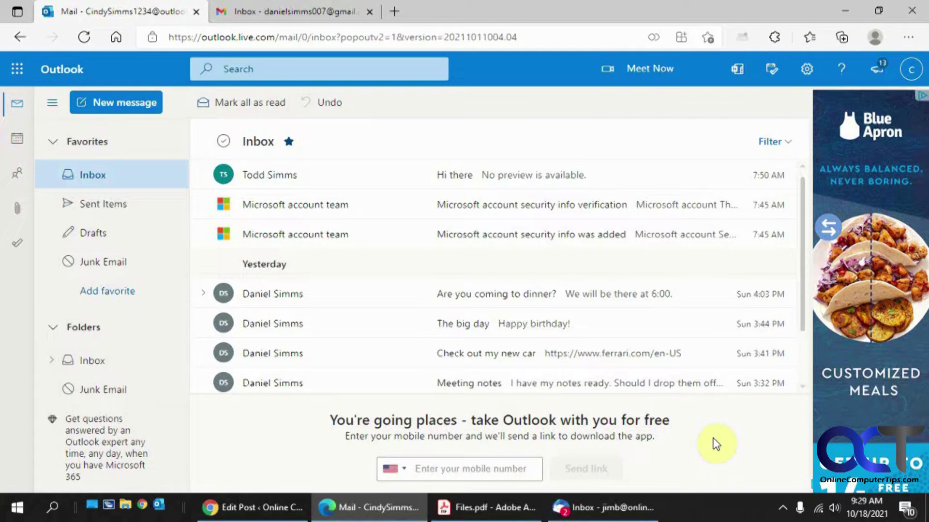
- Open the quick settings pane from the gear icon in the Outlook toolbar
click(806, 72)
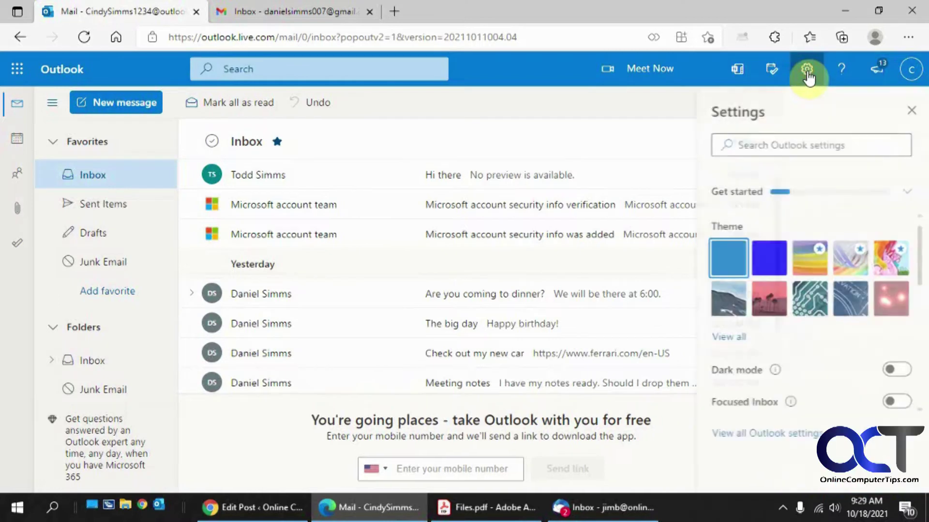
- In all Outlook settings, go to Mail > Forwarding and check Enable forwarding
click(770, 434)
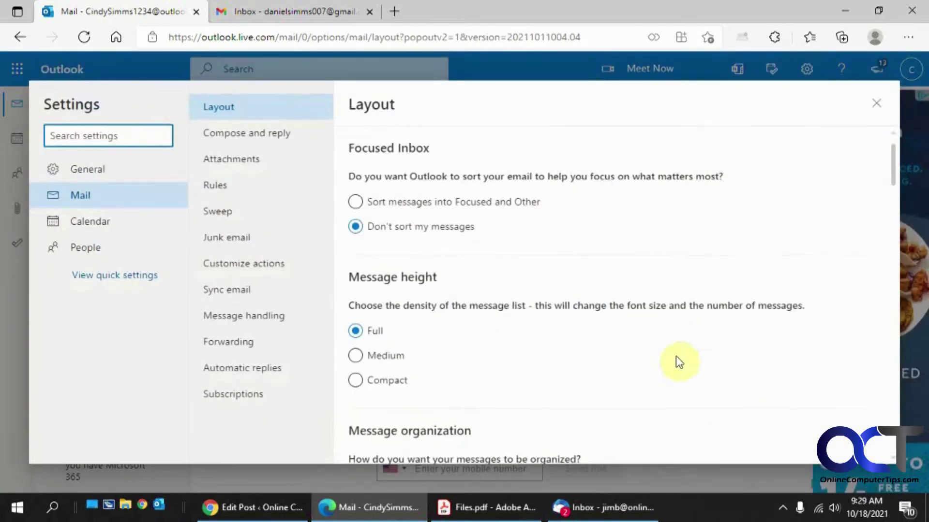
click(236, 343)
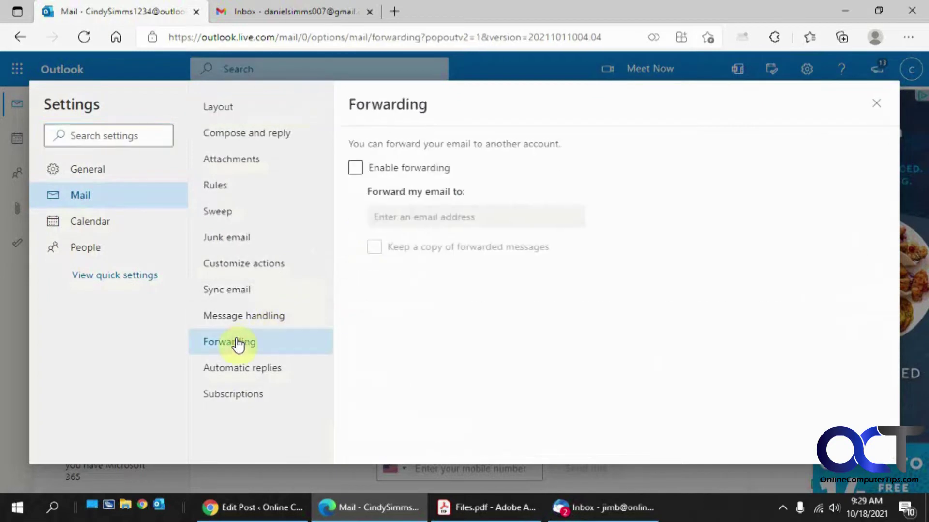
click(358, 169)
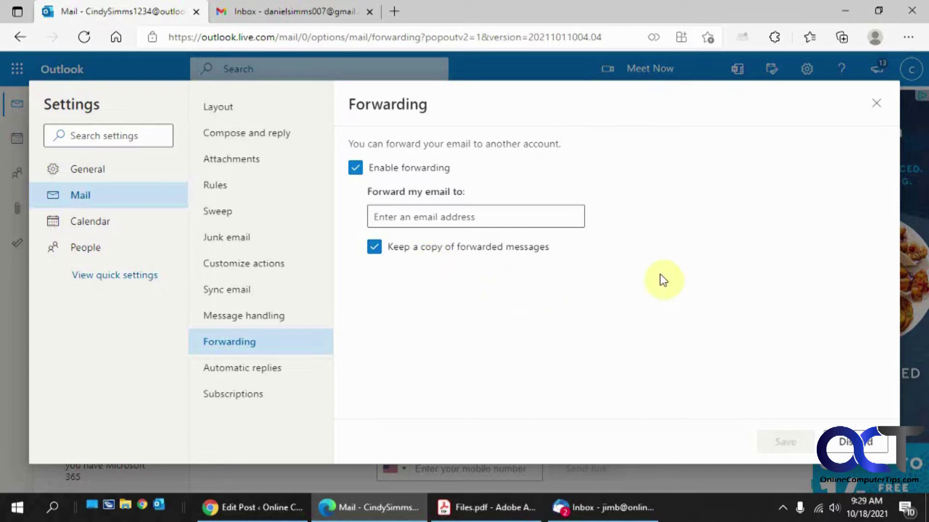
- Paste the destination address, keep Keep a copy checked, save, and close Settings
click(518, 208)
key(ctrl+v)
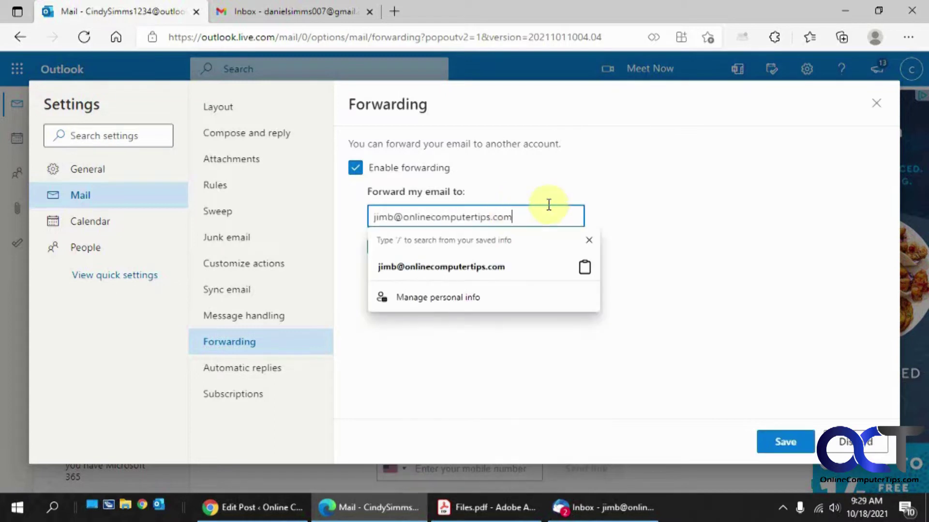
click(506, 259)
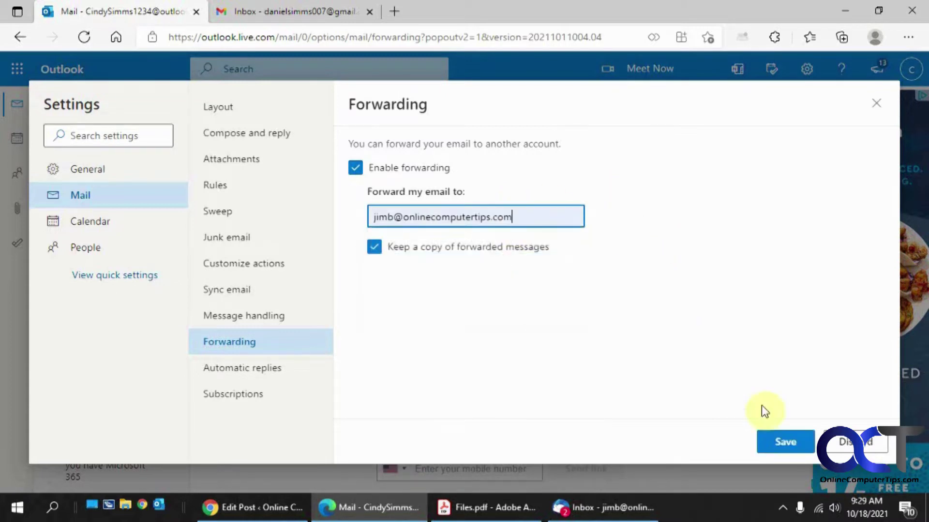
click(783, 442)
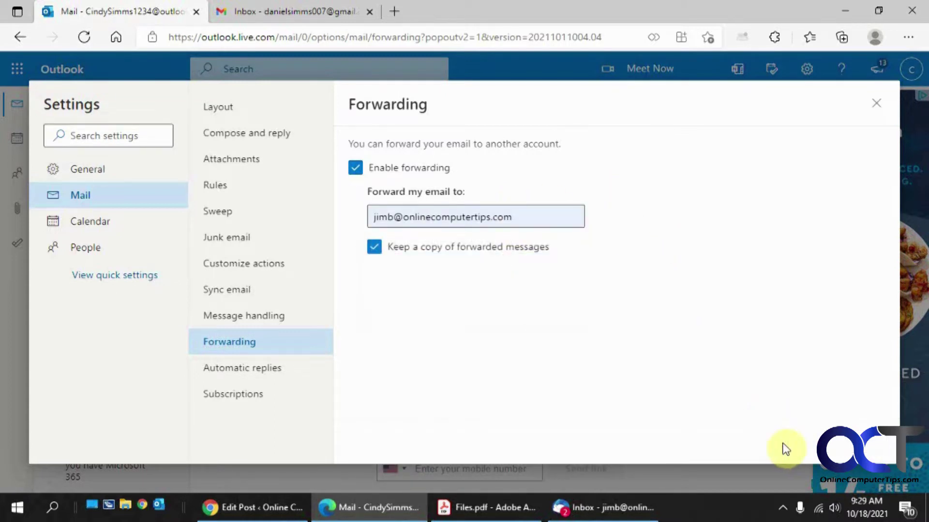
click(877, 106)
click(278, 11)
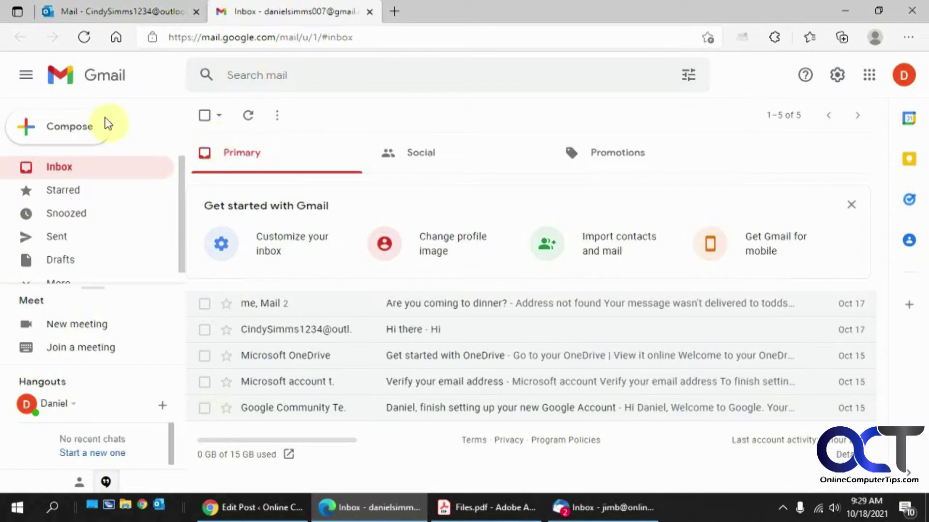
- From Gmail, send a message with subject 'forward' to the Outlook.com address
click(82, 125)
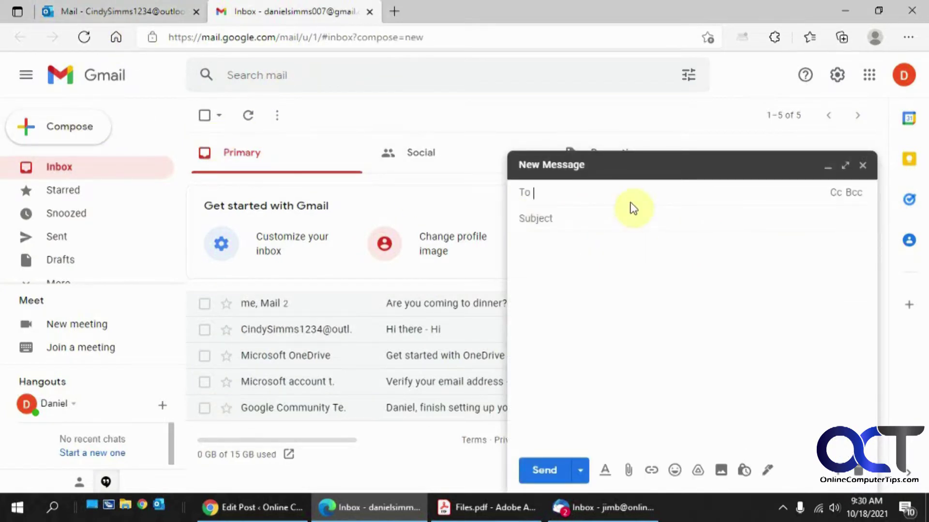
text(cind)
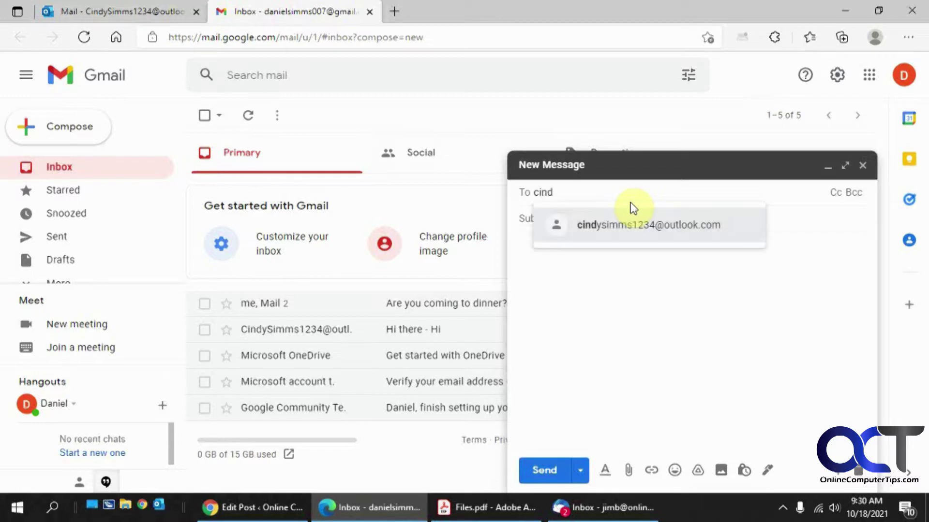
click(628, 224)
click(619, 220)
text(forward)
click(543, 469)
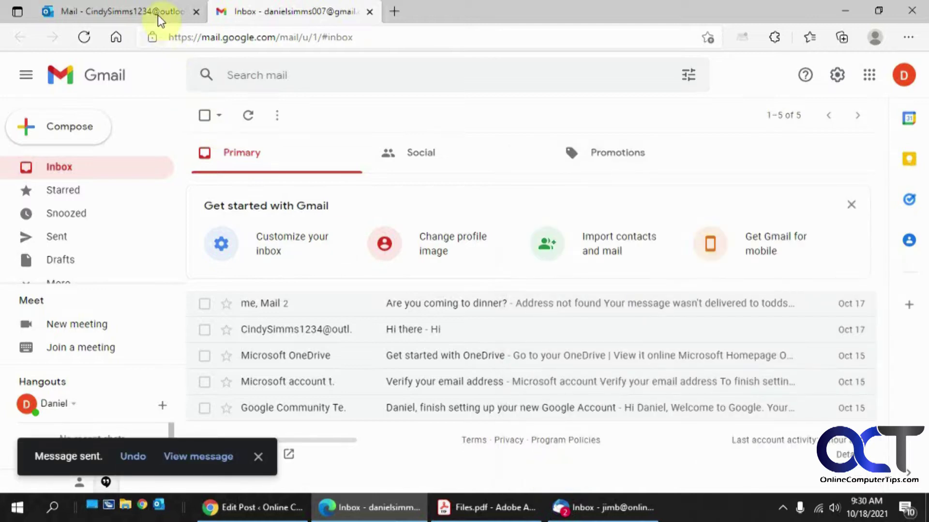
click(157, 13)
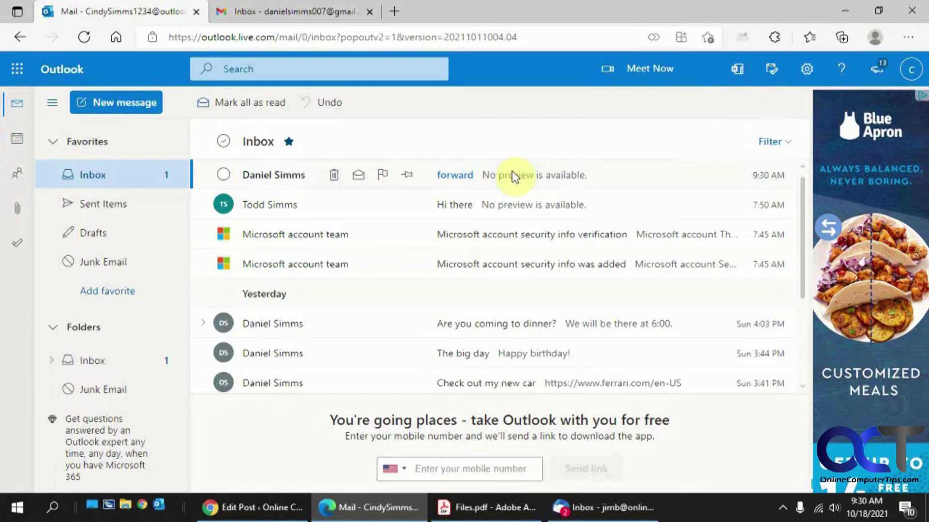
- In Thunderbird, get new messages and open the arrived 'forward' message, then return to Outlook
click(611, 506)
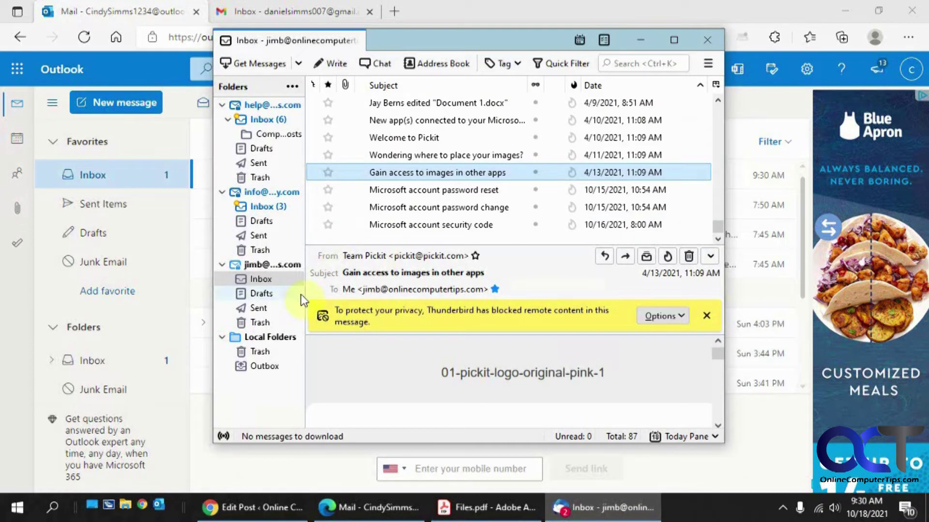
click(265, 62)
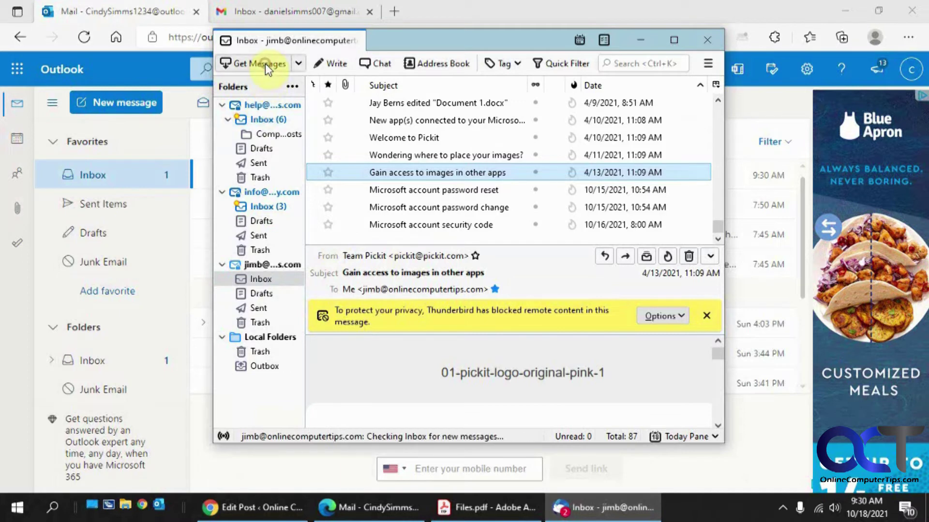
click(406, 224)
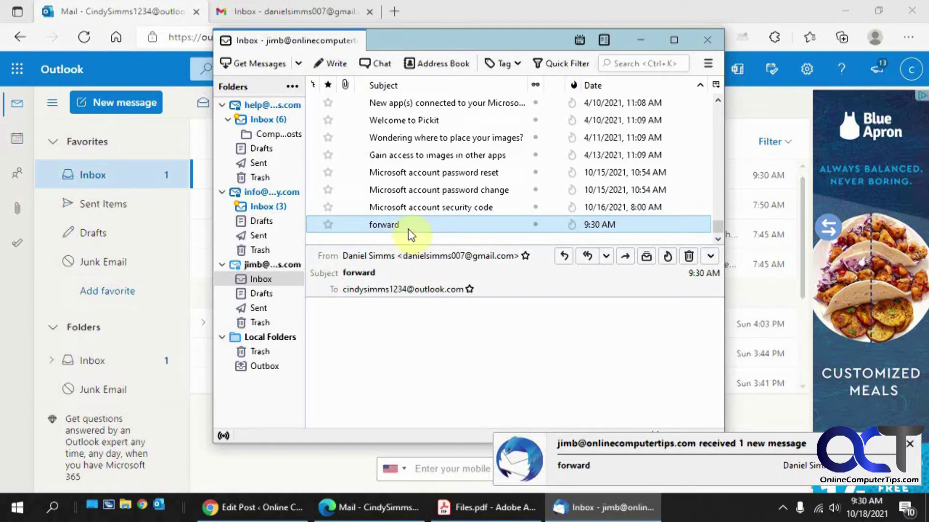
click(169, 13)
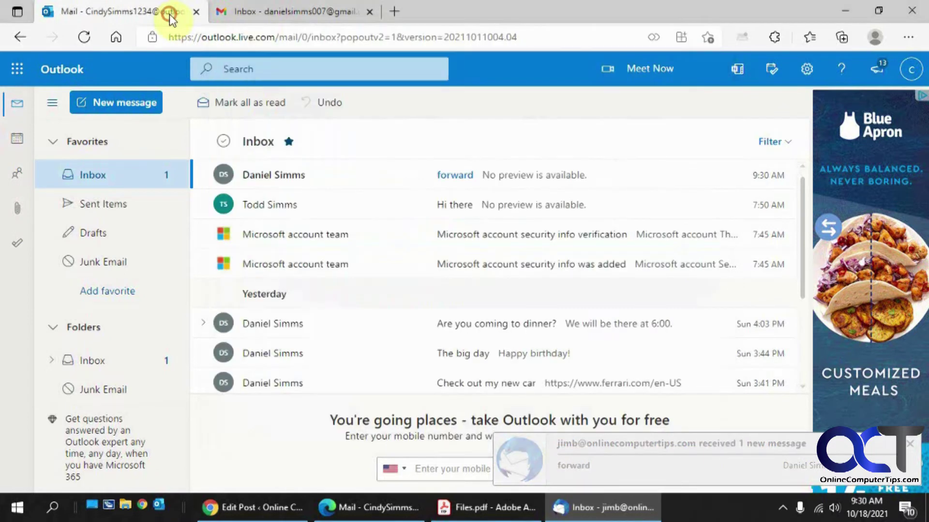
- Open all Outlook settings, check Mail > Forwarding, then go to the Rules page
click(806, 68)
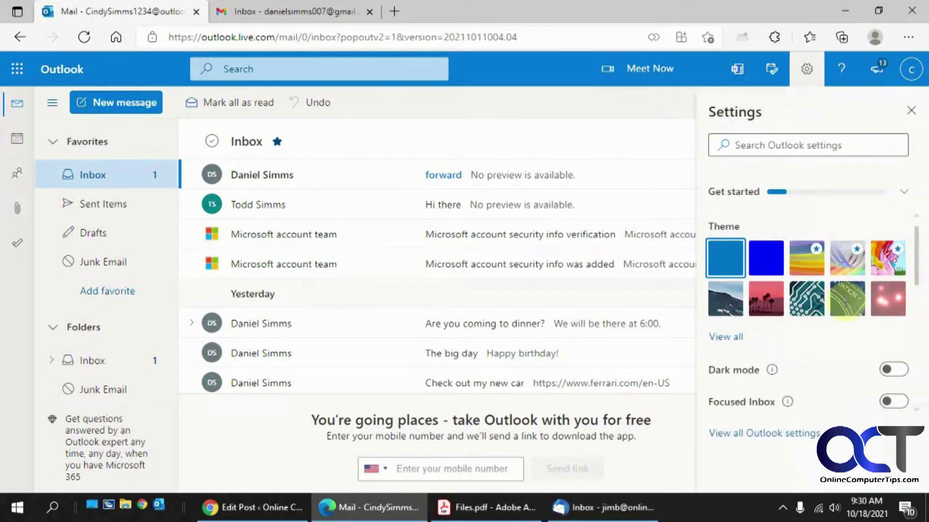
click(800, 434)
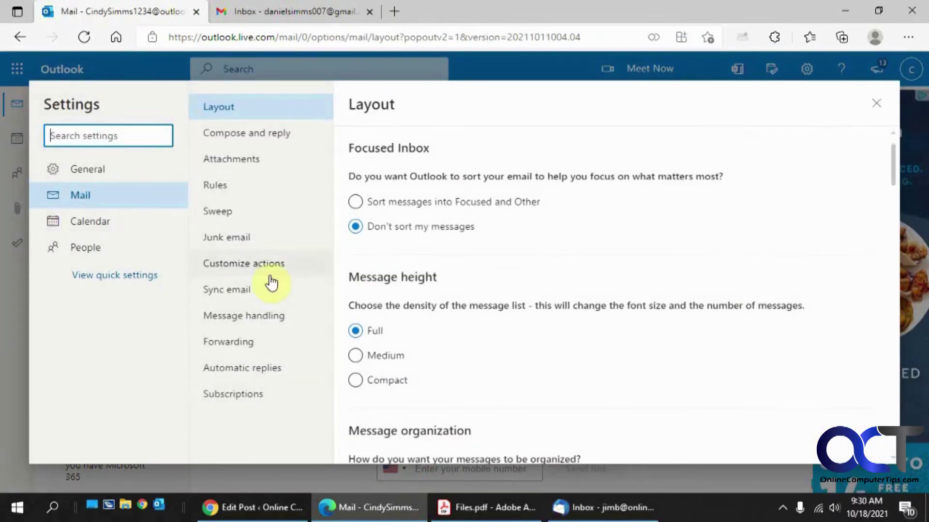
click(237, 340)
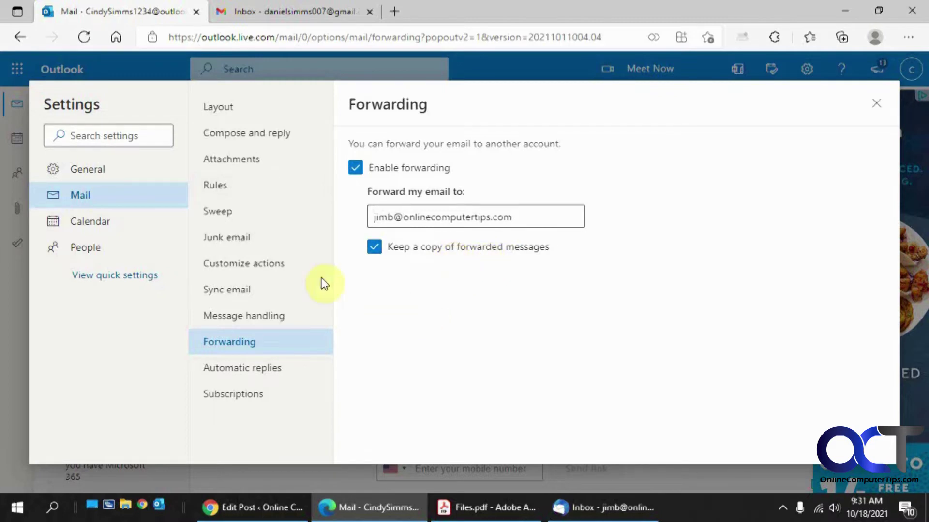
click(240, 185)
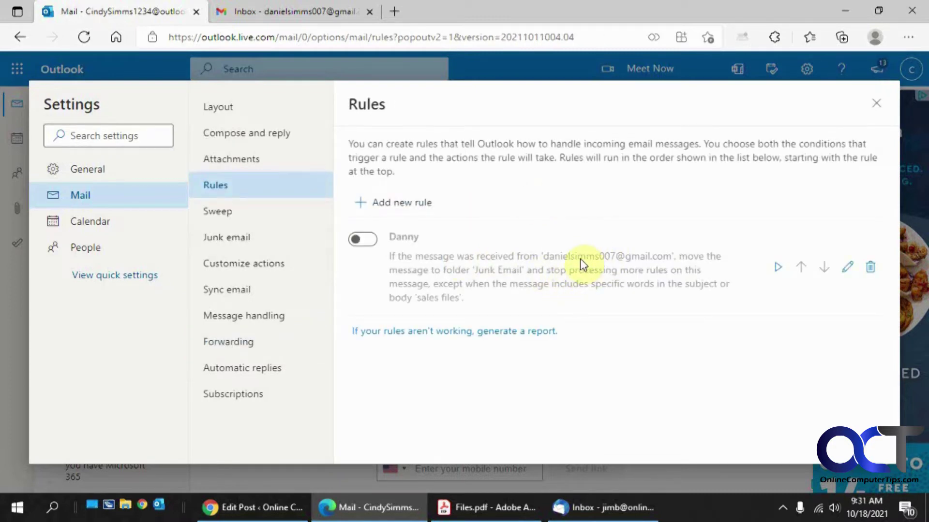
- Start a new rule named for forwarding the sender's mail, with a From condition set to that contact
click(412, 203)
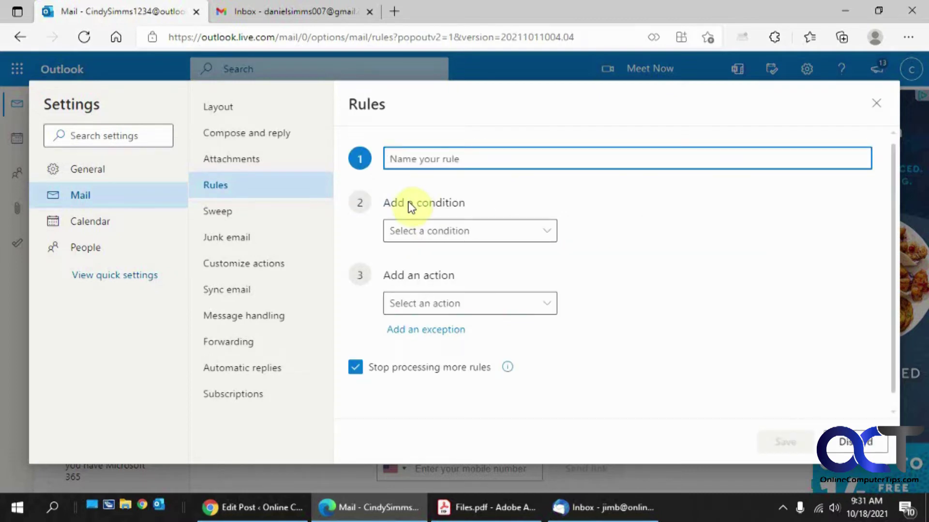
text(Forward from Danie)
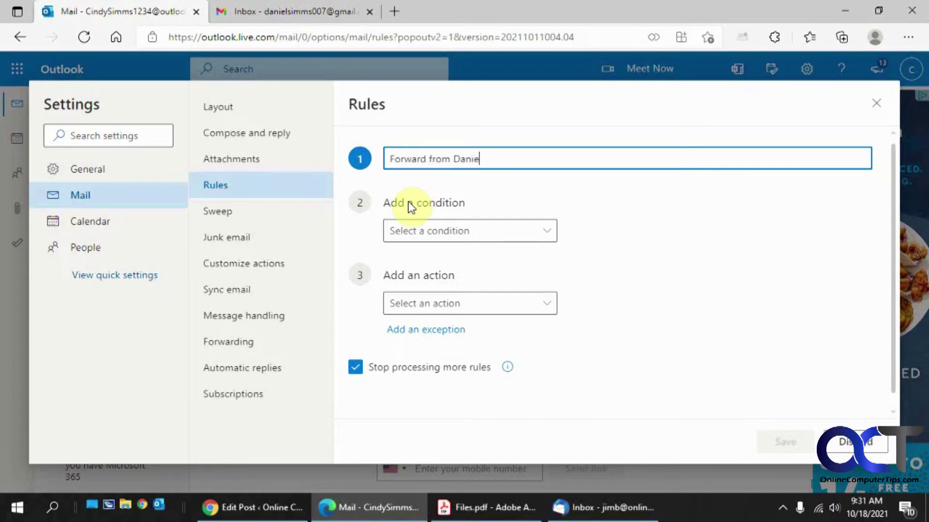
text(l)
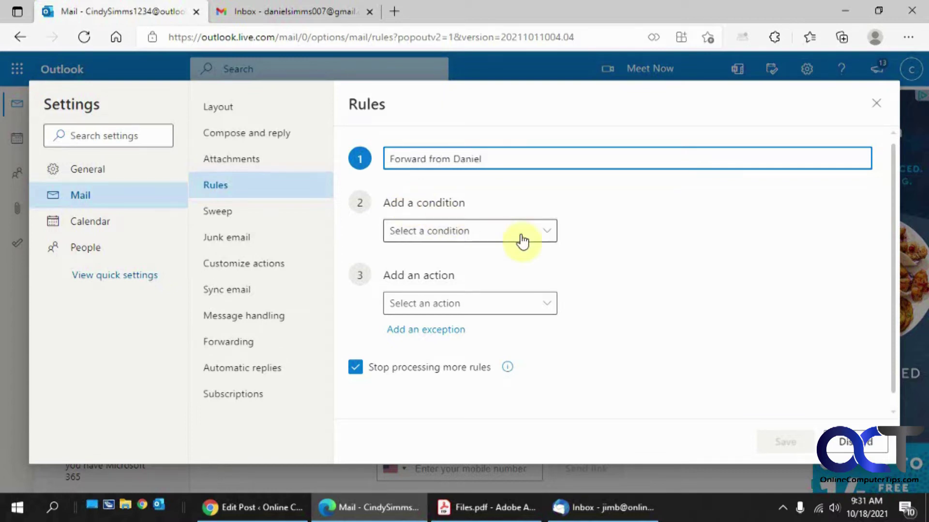
click(552, 232)
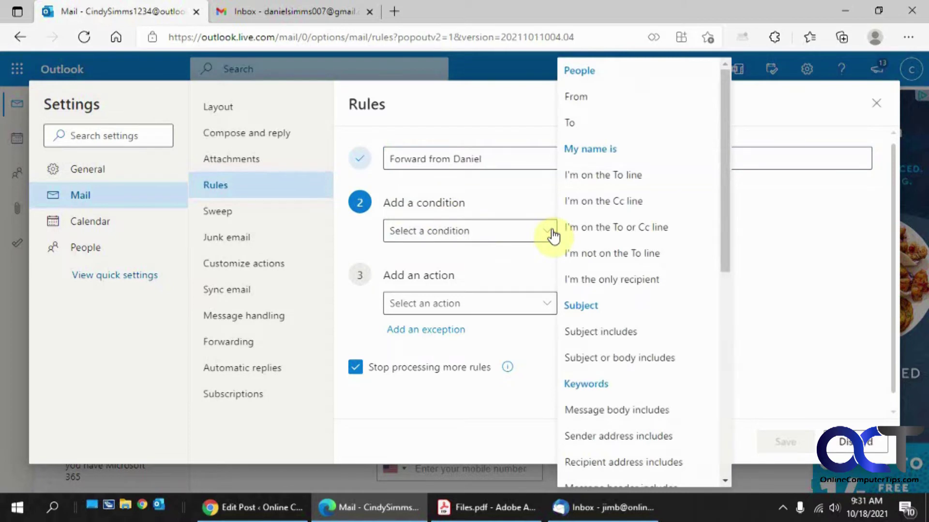
click(576, 96)
click(592, 225)
text(da)
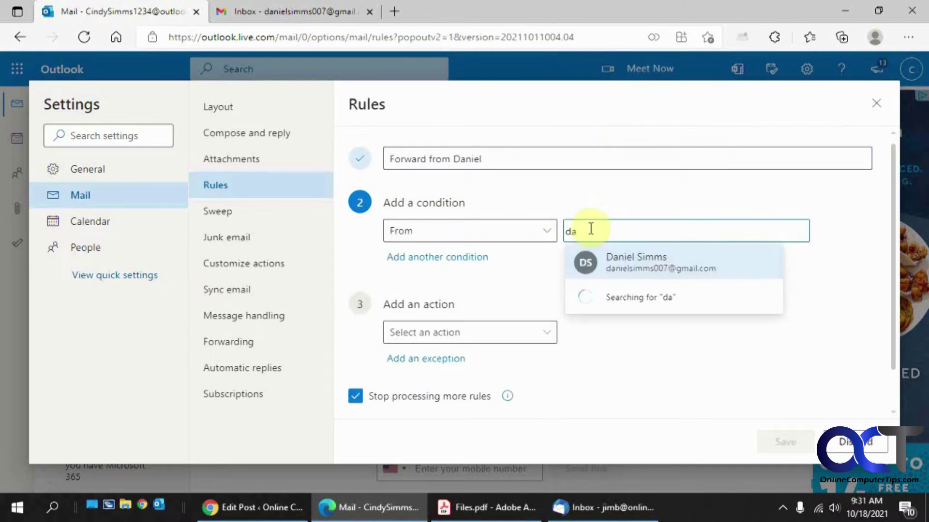
click(611, 255)
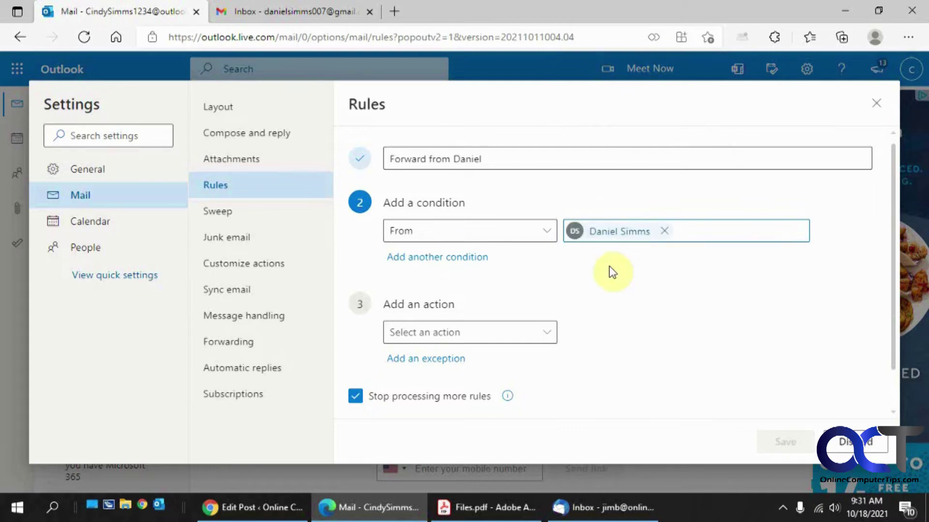
- Set the action to Forward to the destination e-mail address and save the rule
click(556, 333)
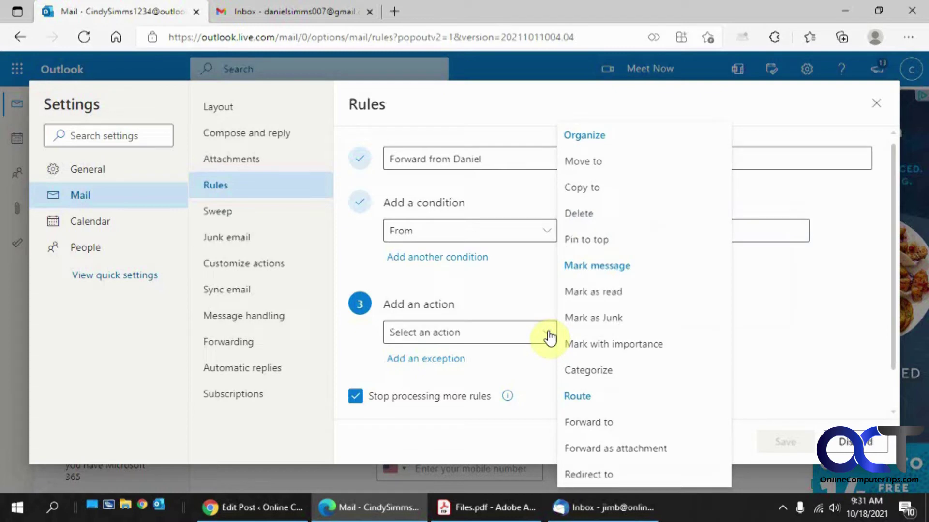
click(598, 422)
click(603, 333)
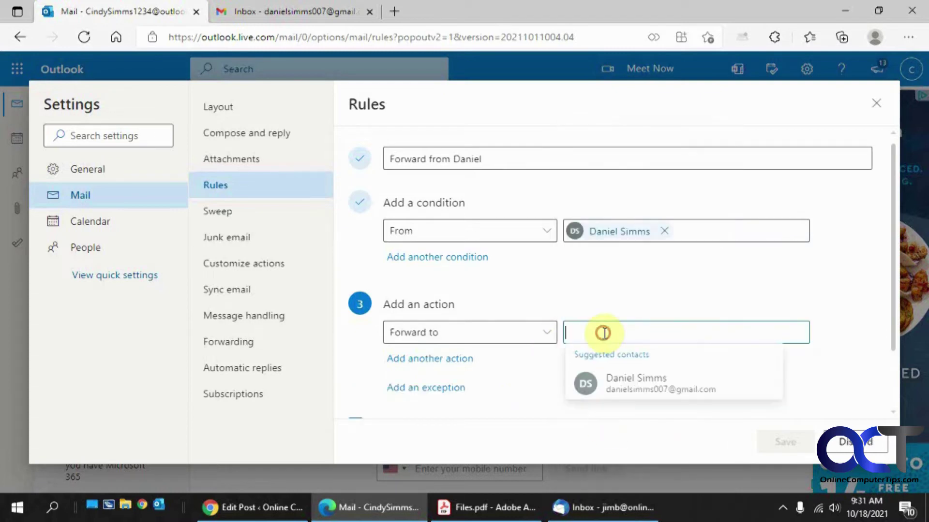
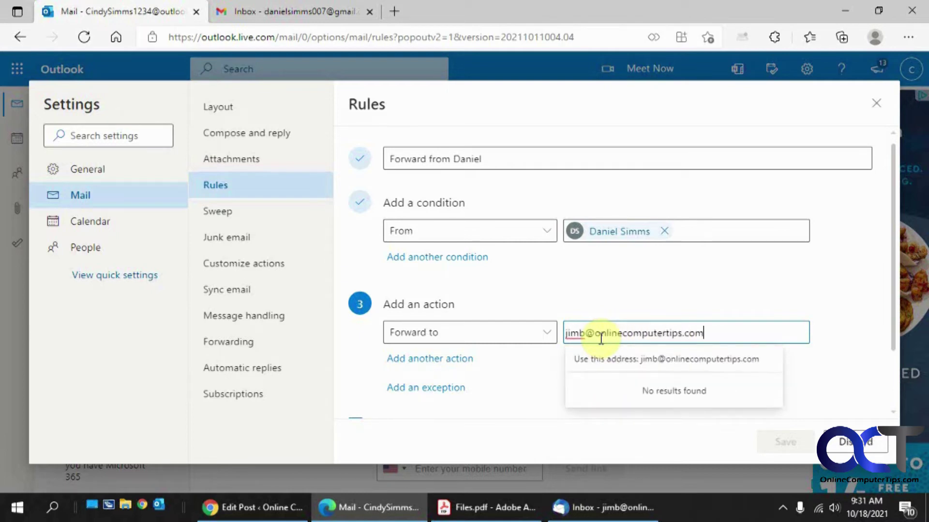
click(628, 361)
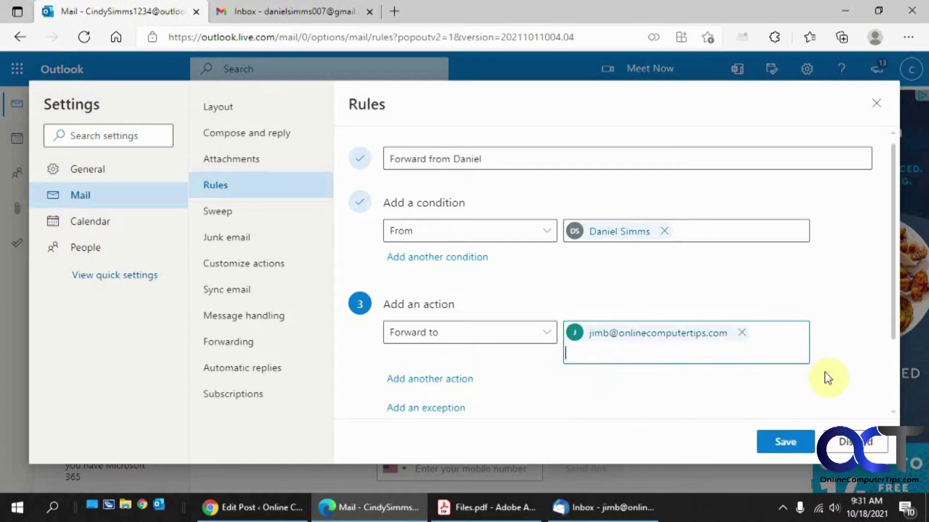
scroll(828, 378, down, 2)
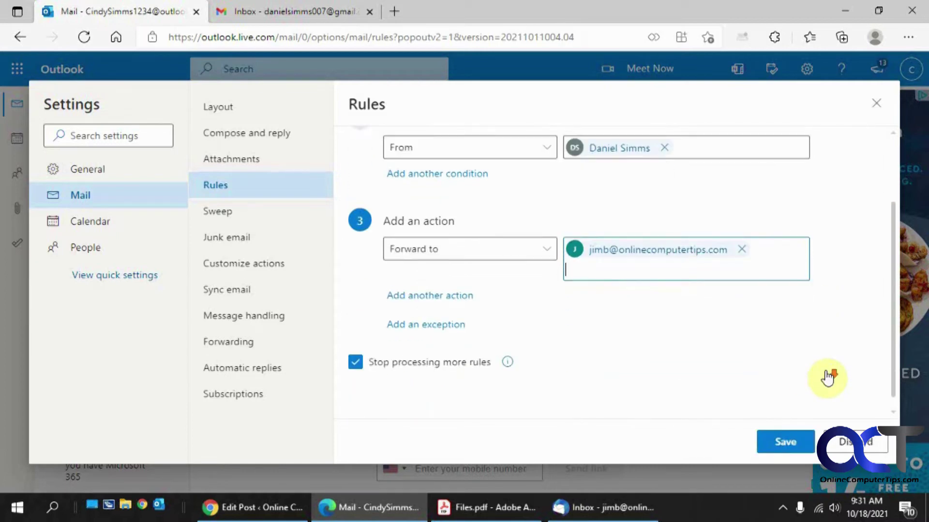
scroll(825, 371, up, 2)
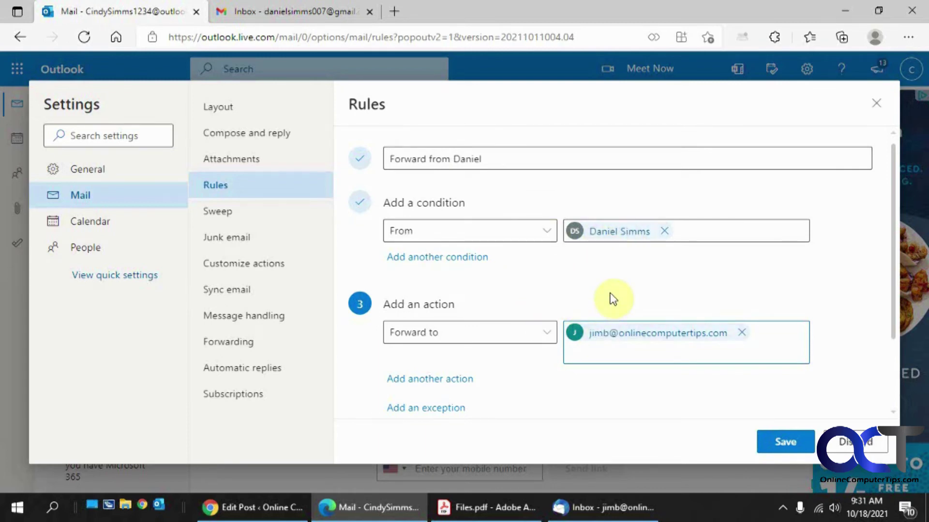
click(776, 437)
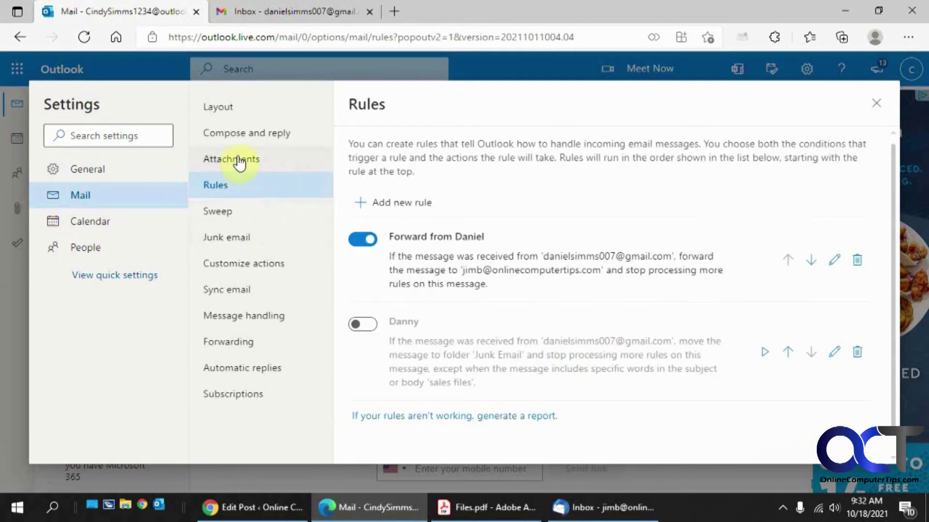
- Uncheck Enable forwarding, save it when leaving for Rules, and open the new rule for editing
click(233, 340)
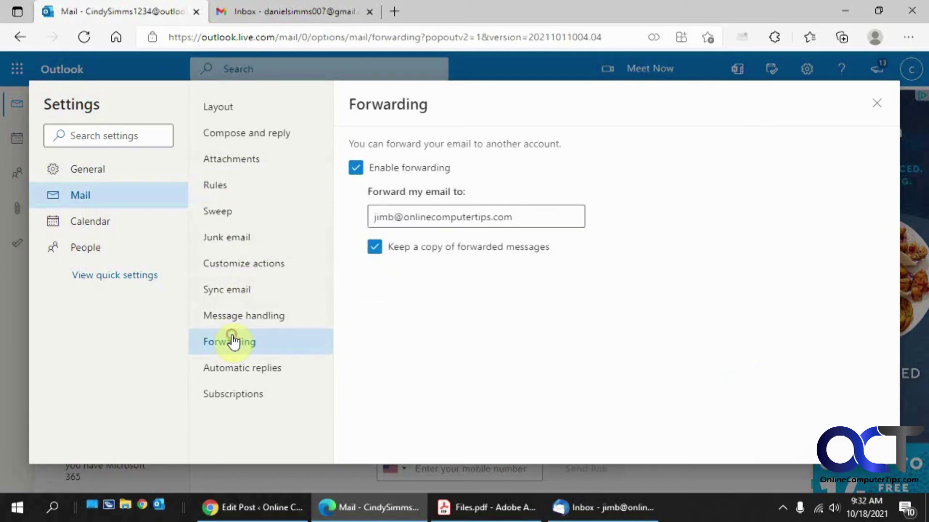
click(356, 168)
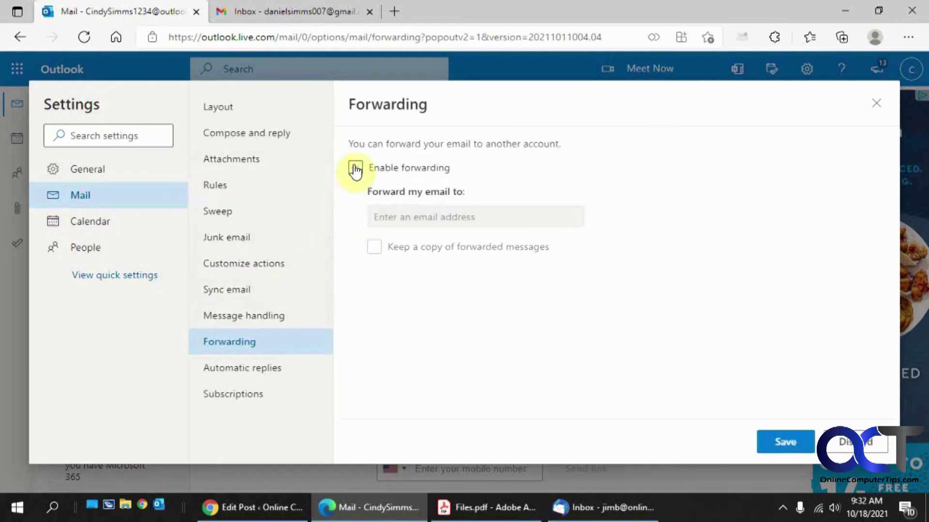
click(228, 184)
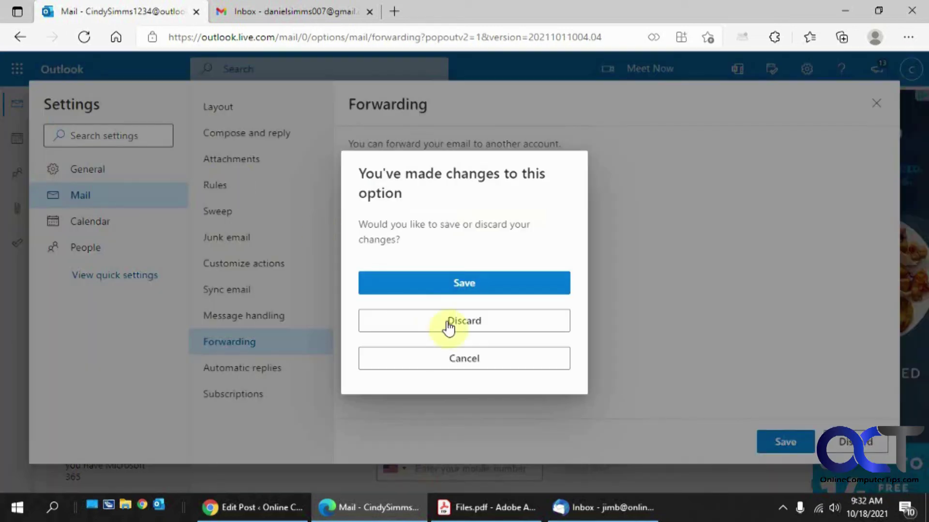
click(453, 284)
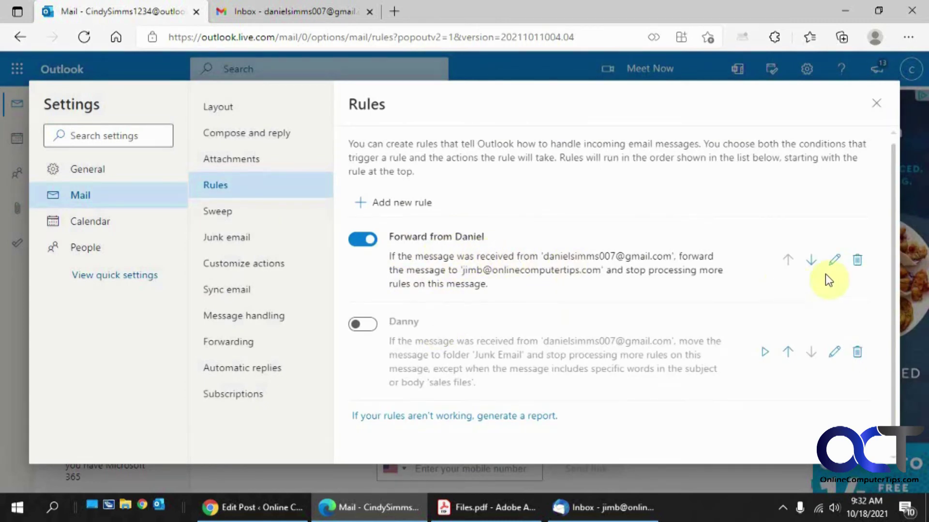
click(834, 260)
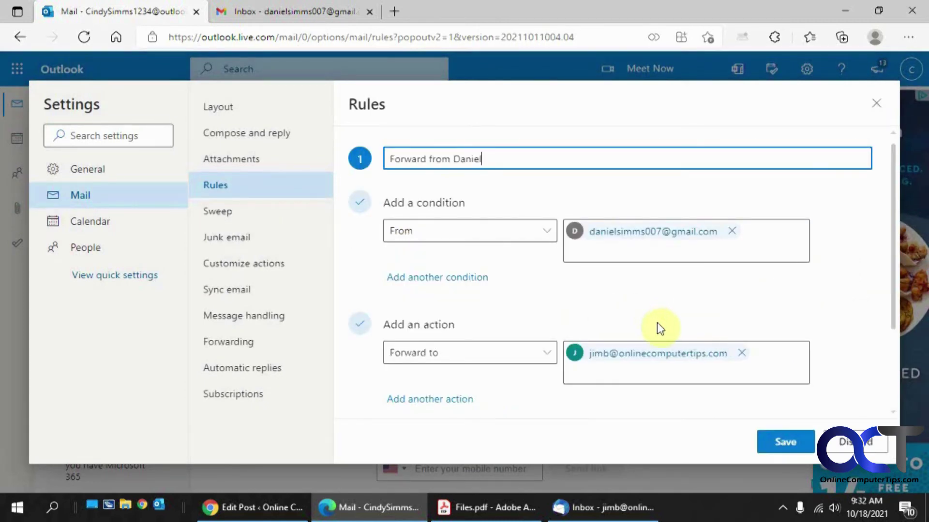